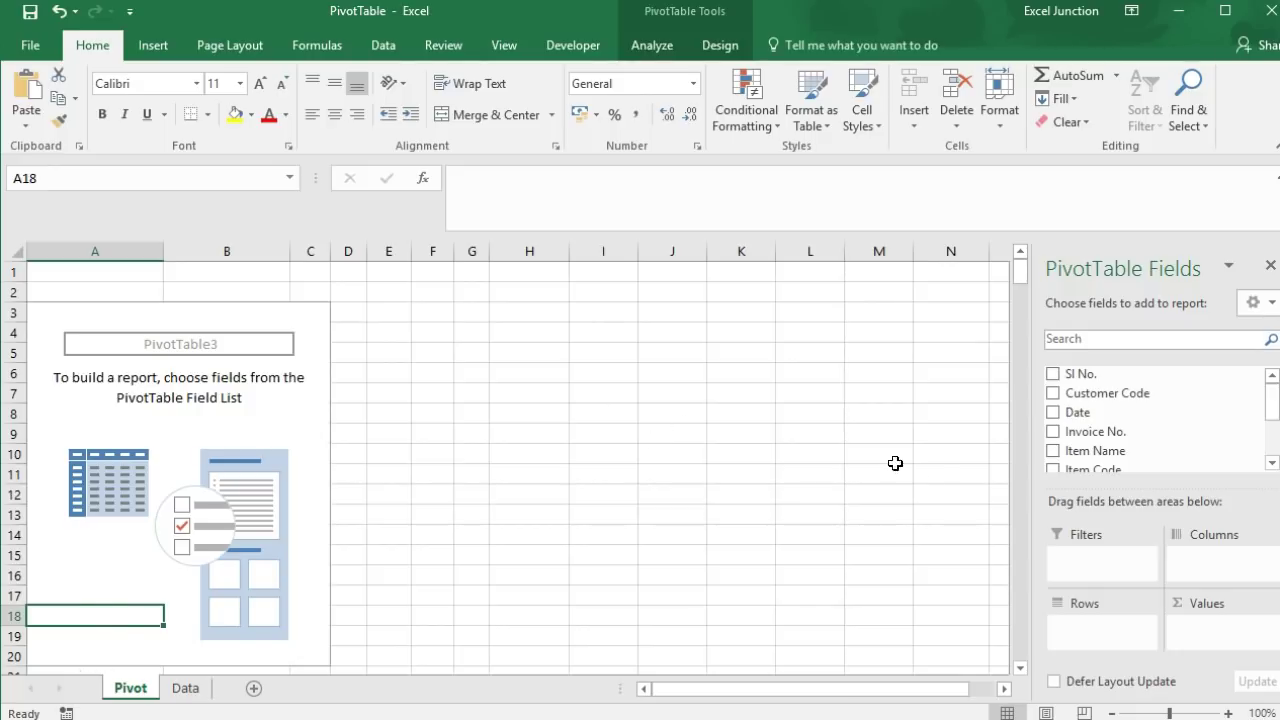
Add Amount ($) to Values and Date to Rows for monthly rows totalling 22312
left_click(1272, 405)
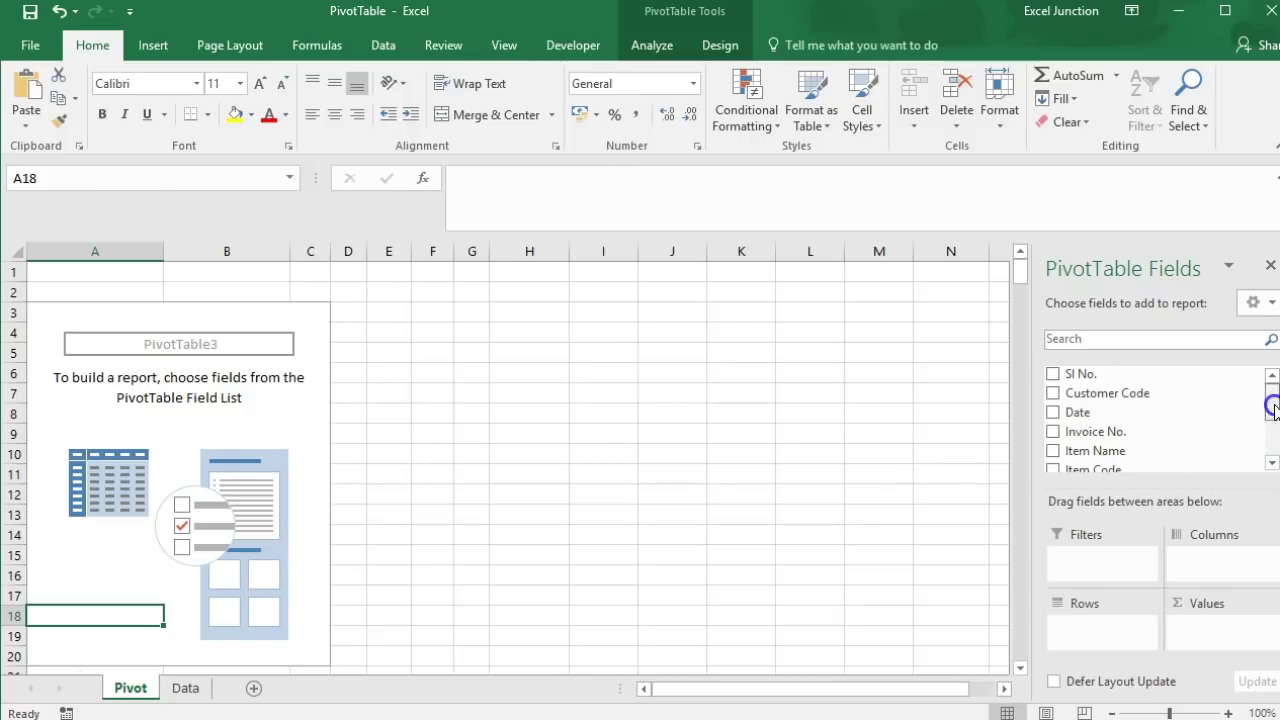
left_click_drag(1272, 405, 1270, 425)
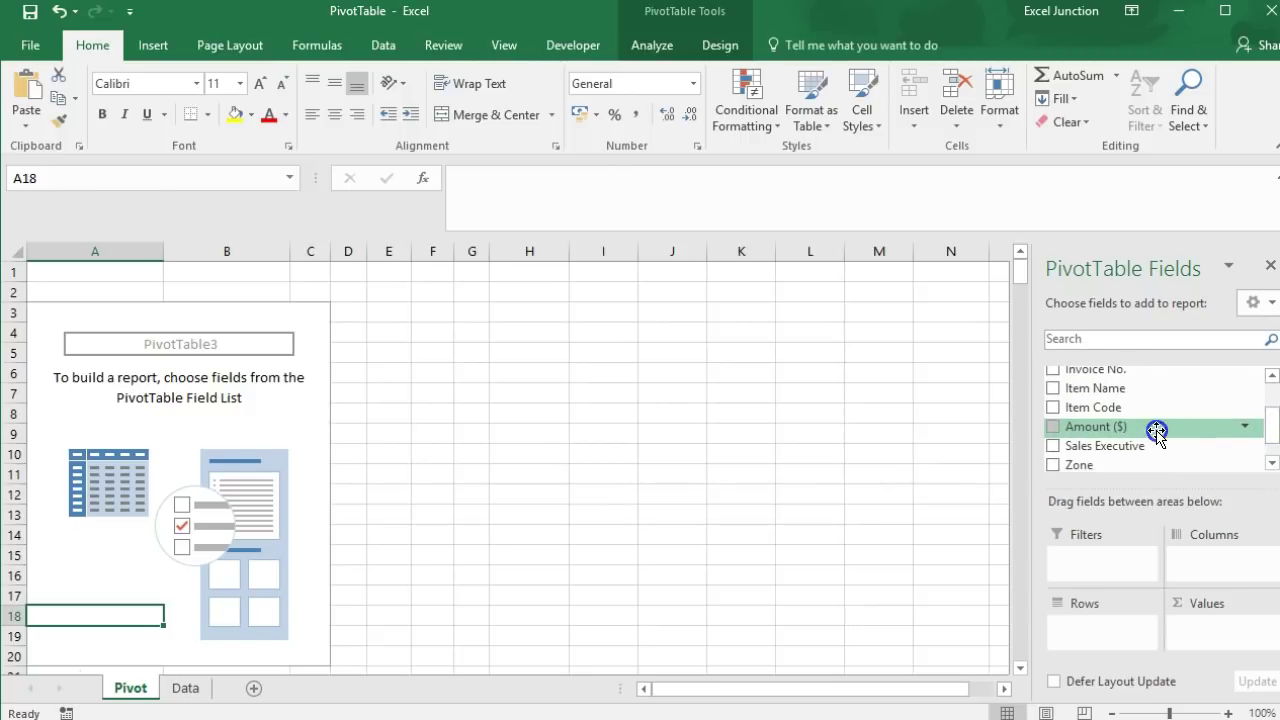
left_click_drag(1156, 430, 1233, 630)
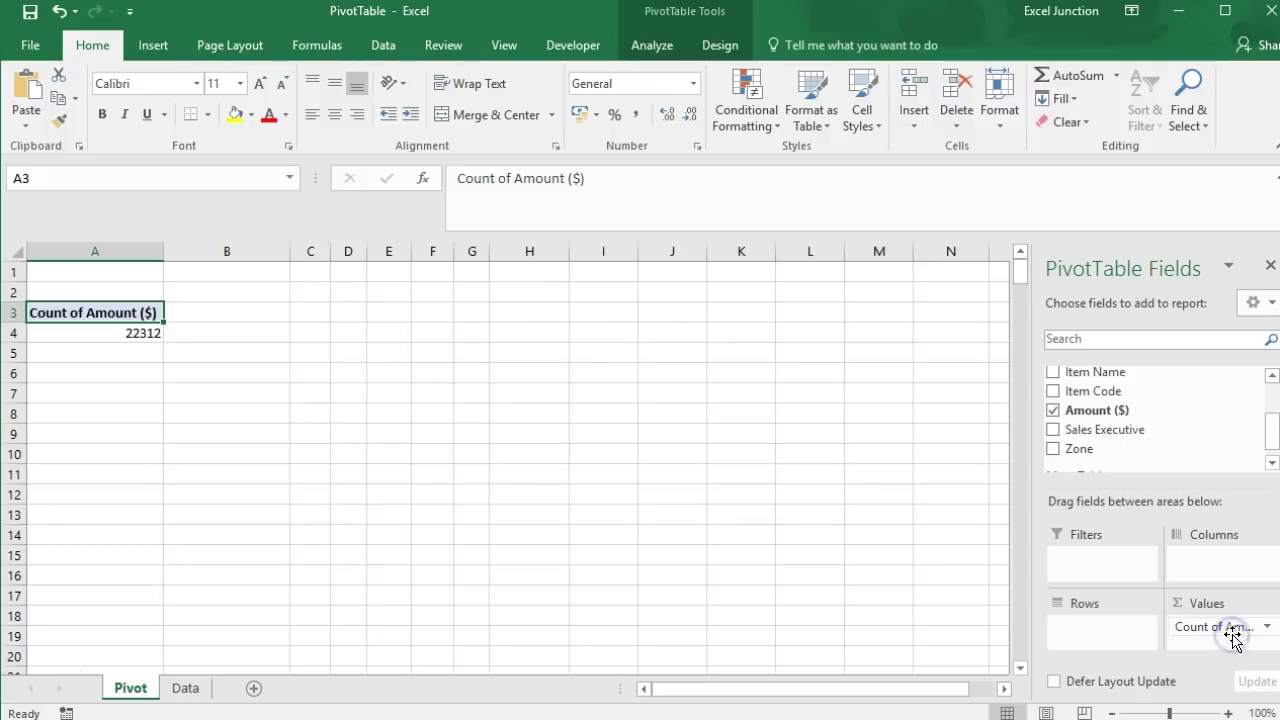
left_click_drag(1271, 445, 1270, 410)
left_click_drag(1155, 390, 1120, 622)
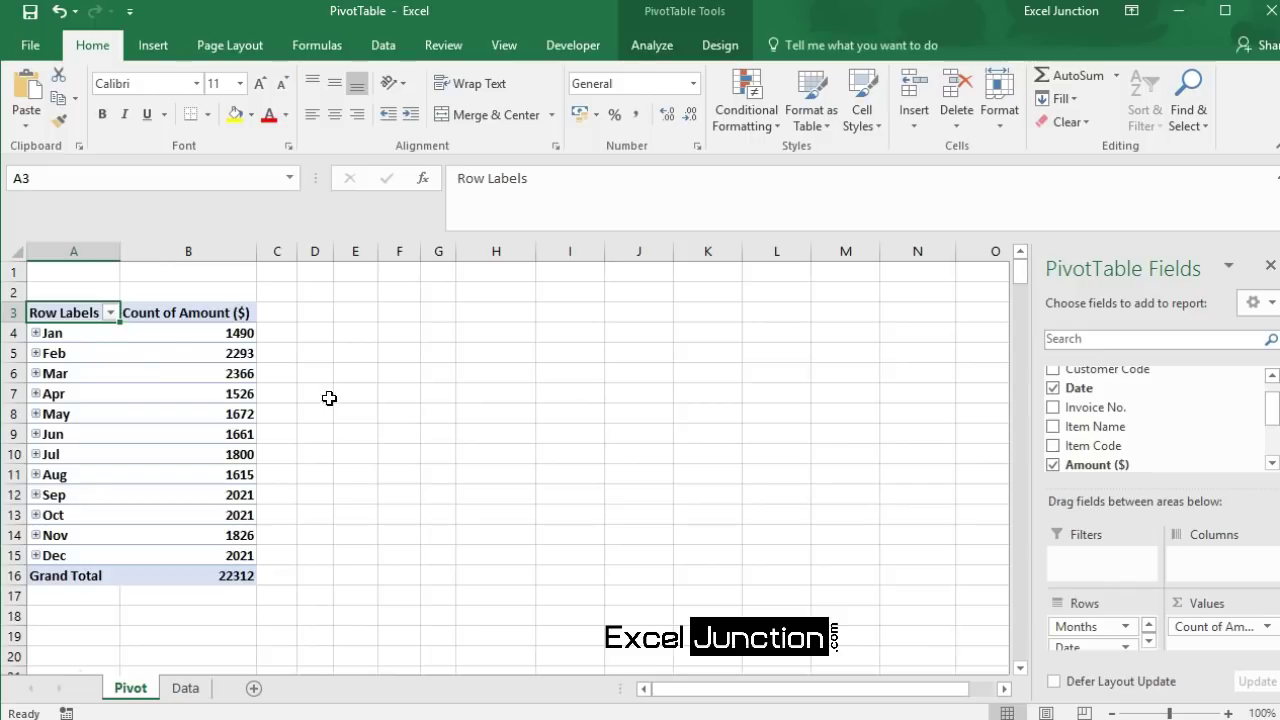
left_click(35, 334)
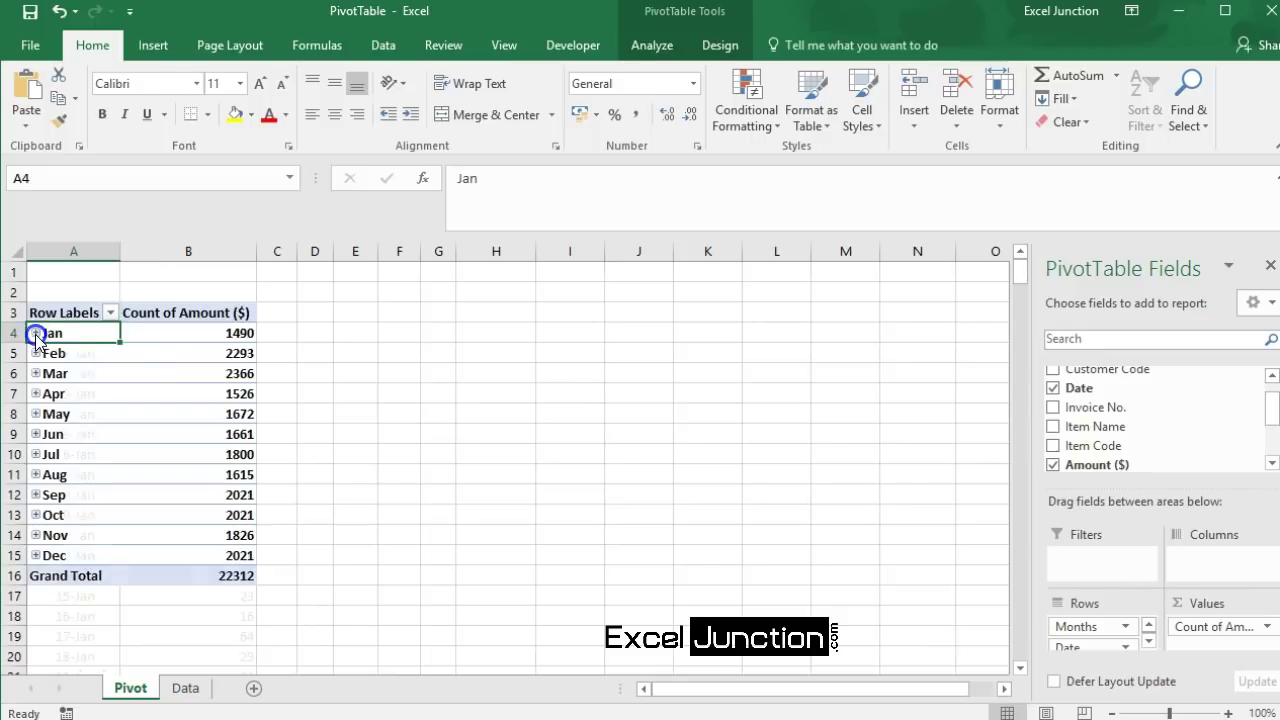
scroll(177, 380, "down", 1)
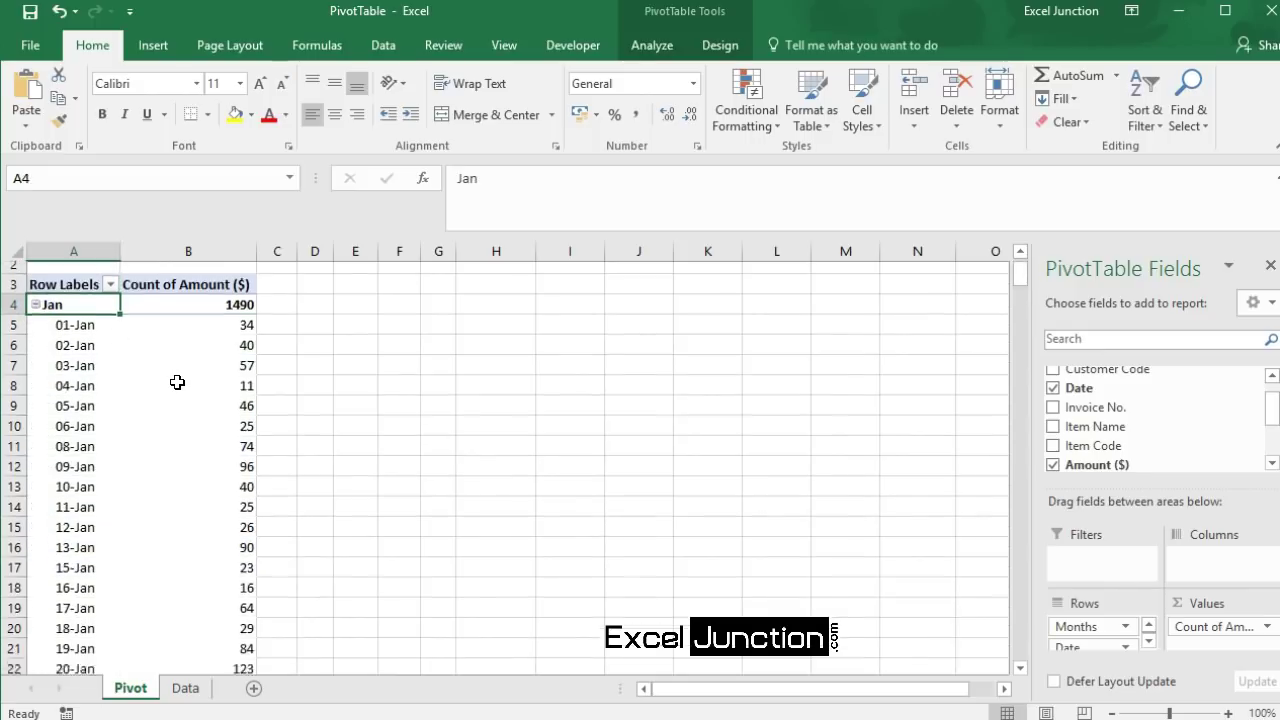
scroll(177, 380, "down", 4)
scroll(177, 380, "down", 1)
scroll(179, 382, "down", 1)
scroll(179, 382, "up", 2)
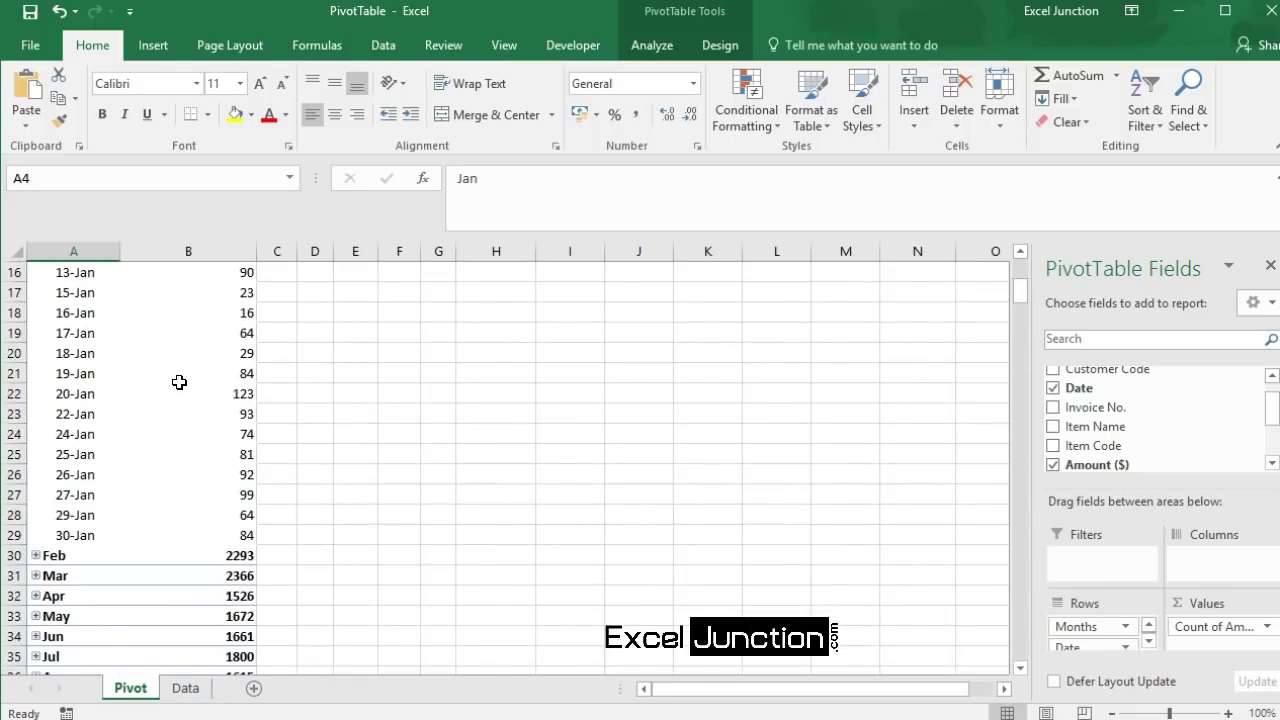
scroll(179, 382, "up", 3)
scroll(179, 382, "up", 2)
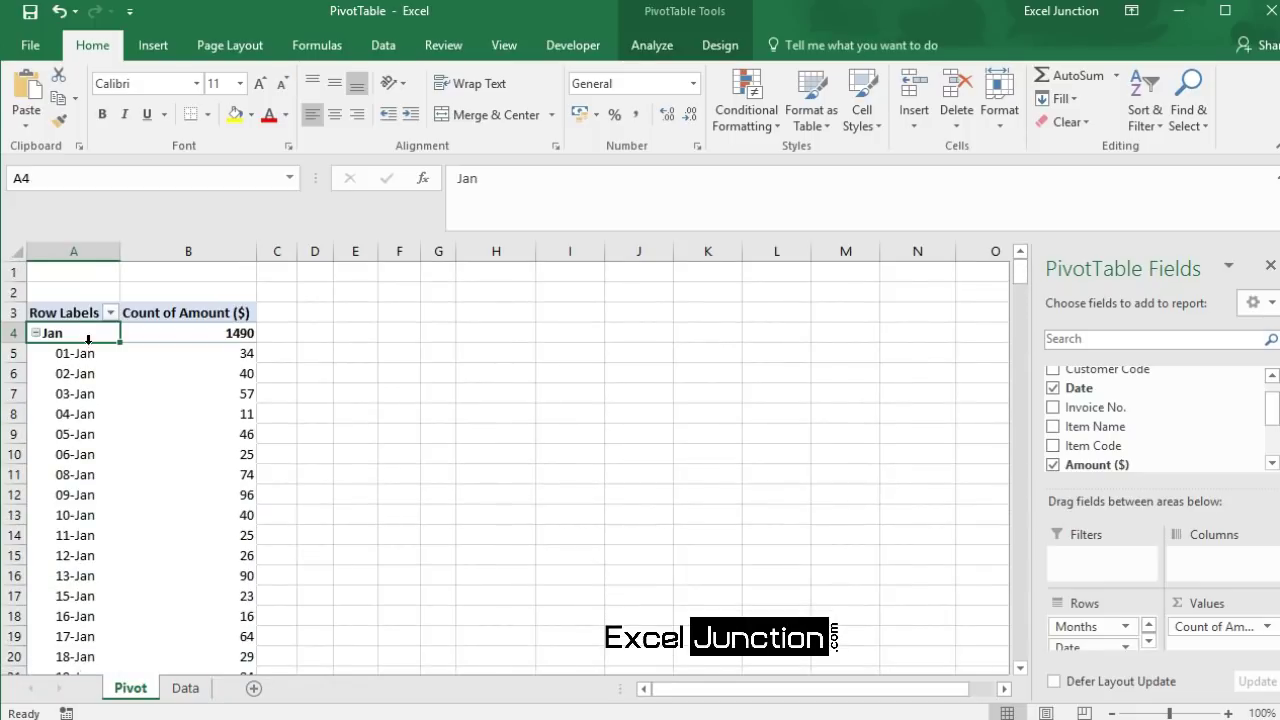
left_click(35, 334)
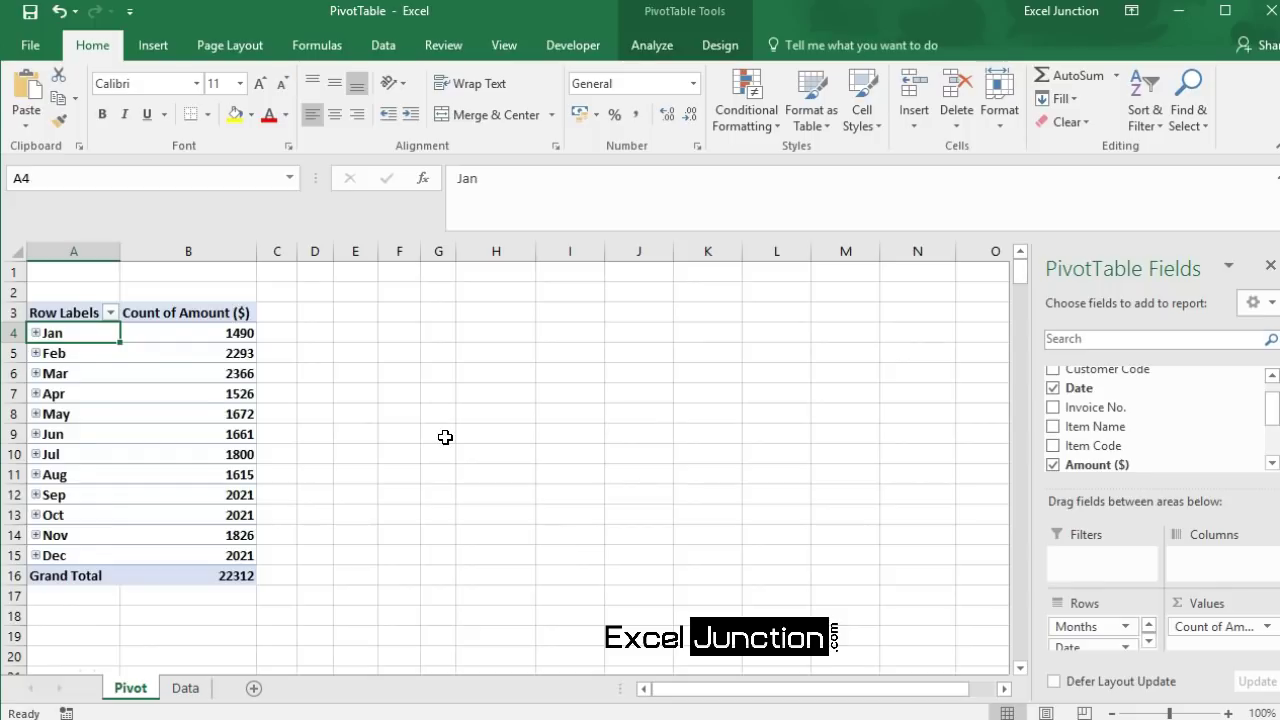
left_click(212, 316)
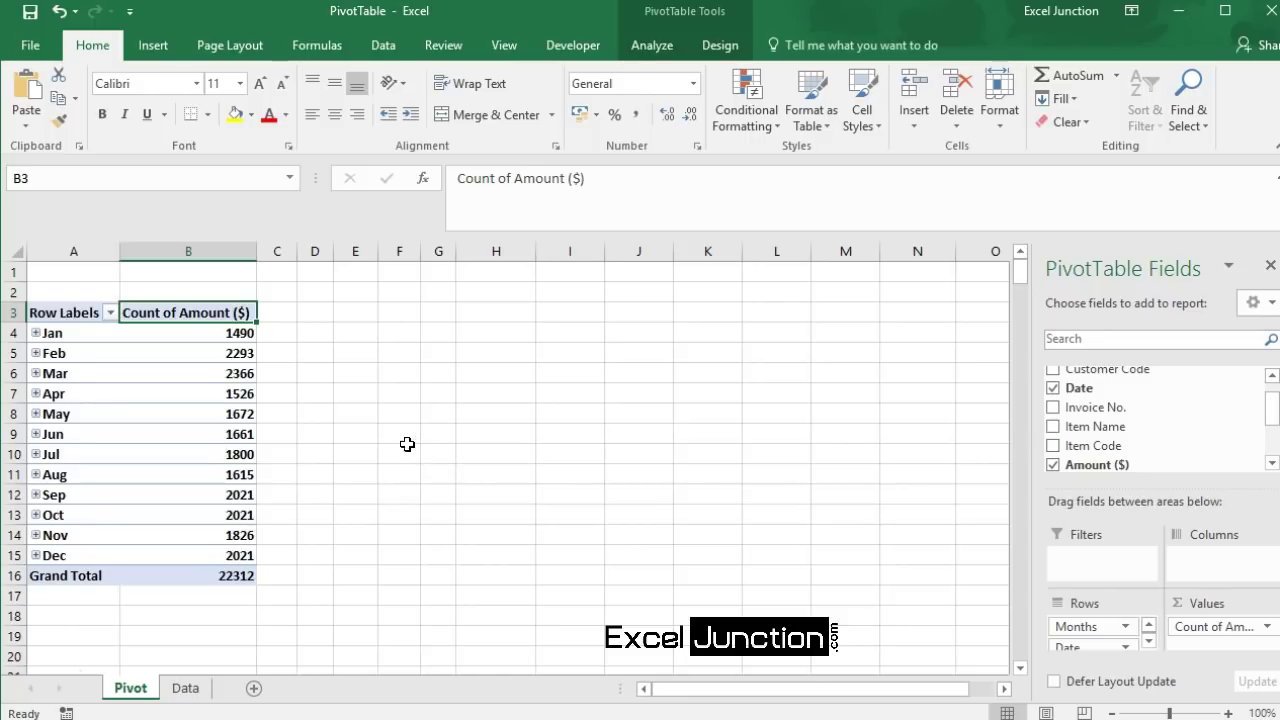
left_click(220, 371)
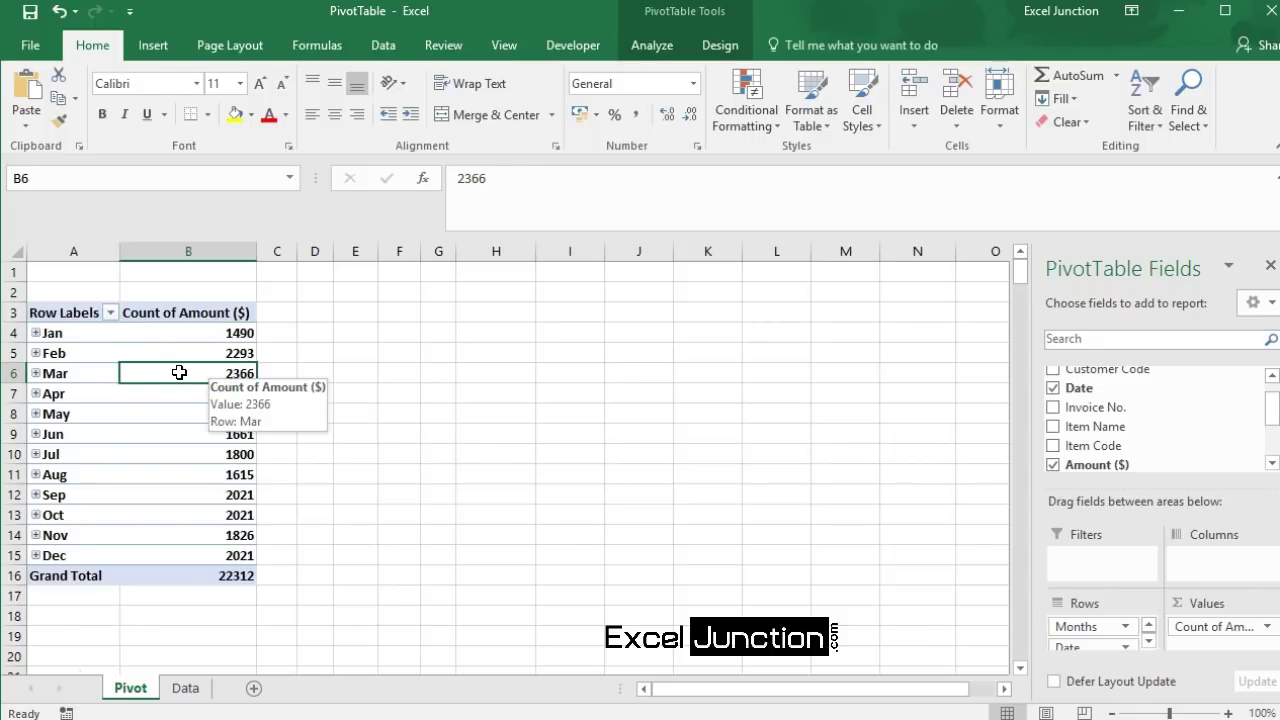
Switch the Amount ($) value field from Count to Sum in Value Field Settings
right_click(180, 373)
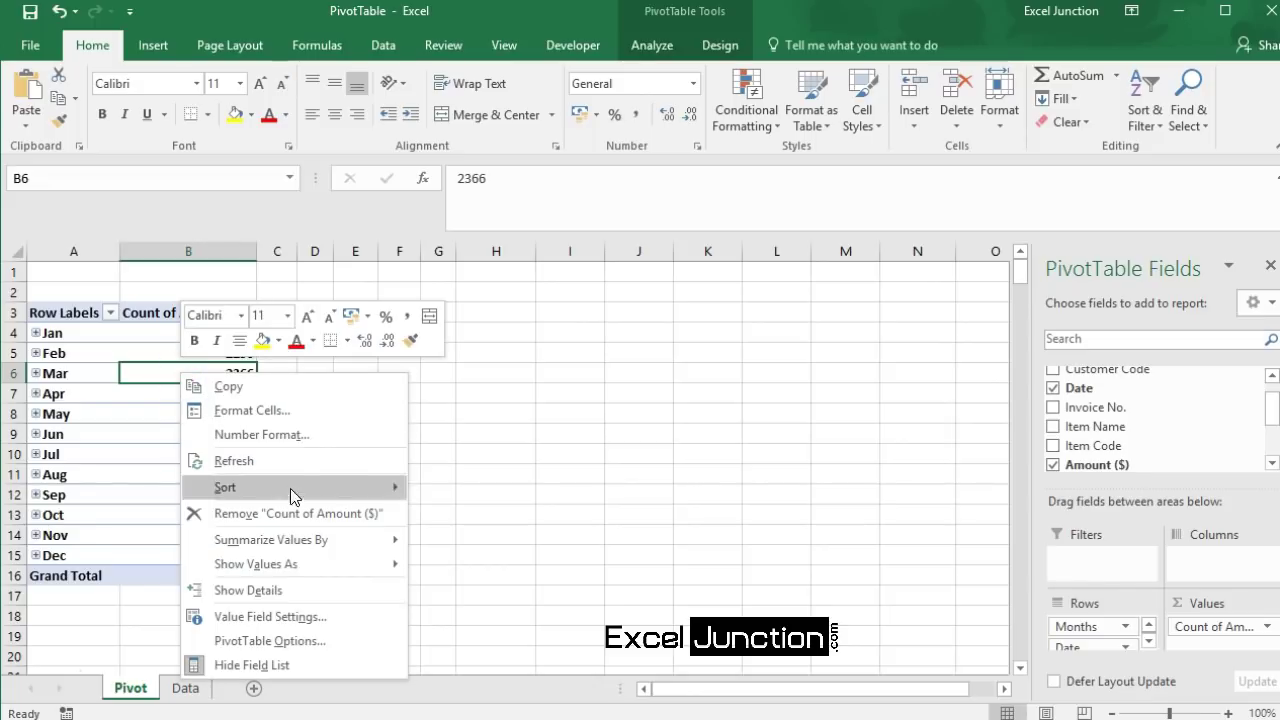
left_click(291, 616)
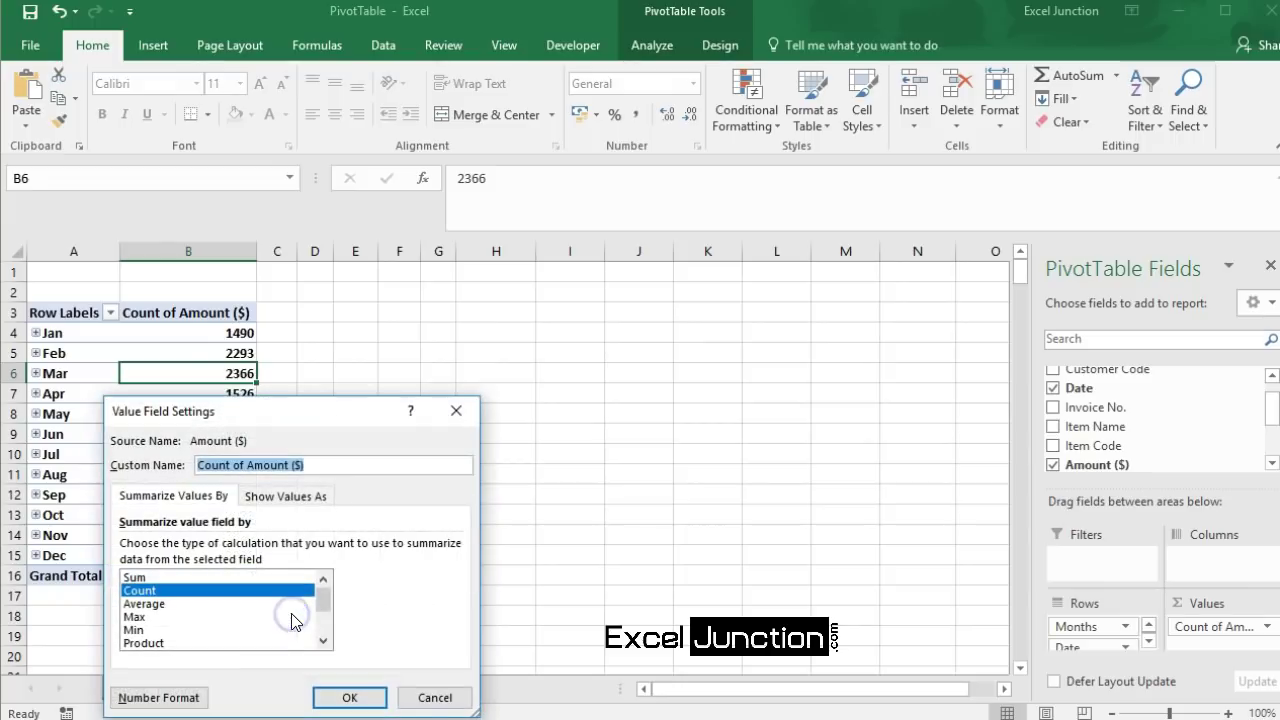
left_click_drag(281, 420, 445, 326)
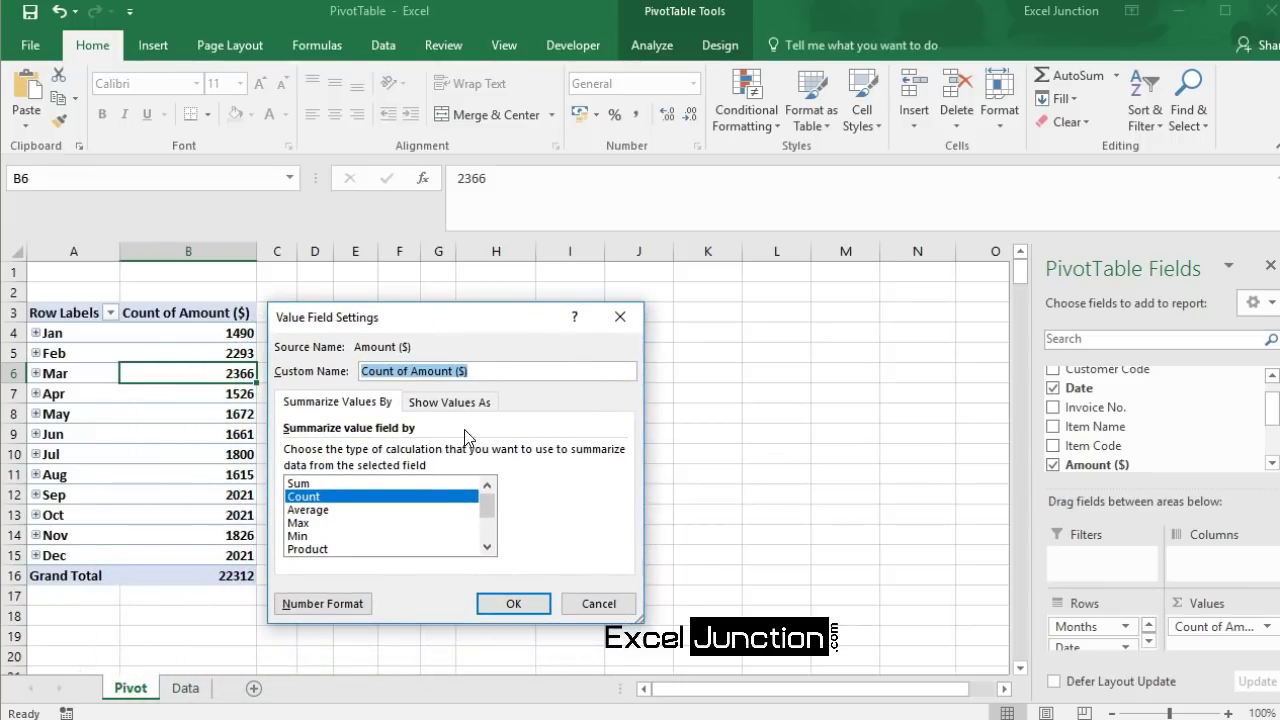
left_click(317, 483)
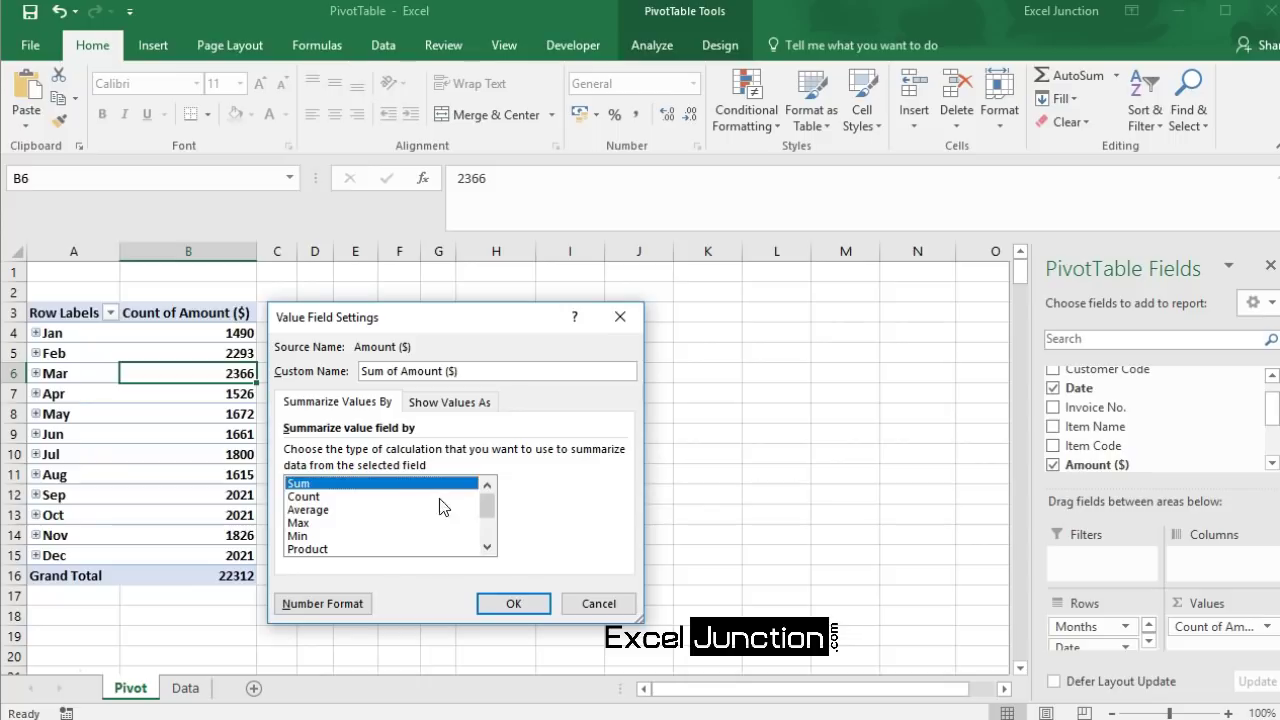
left_click(508, 600)
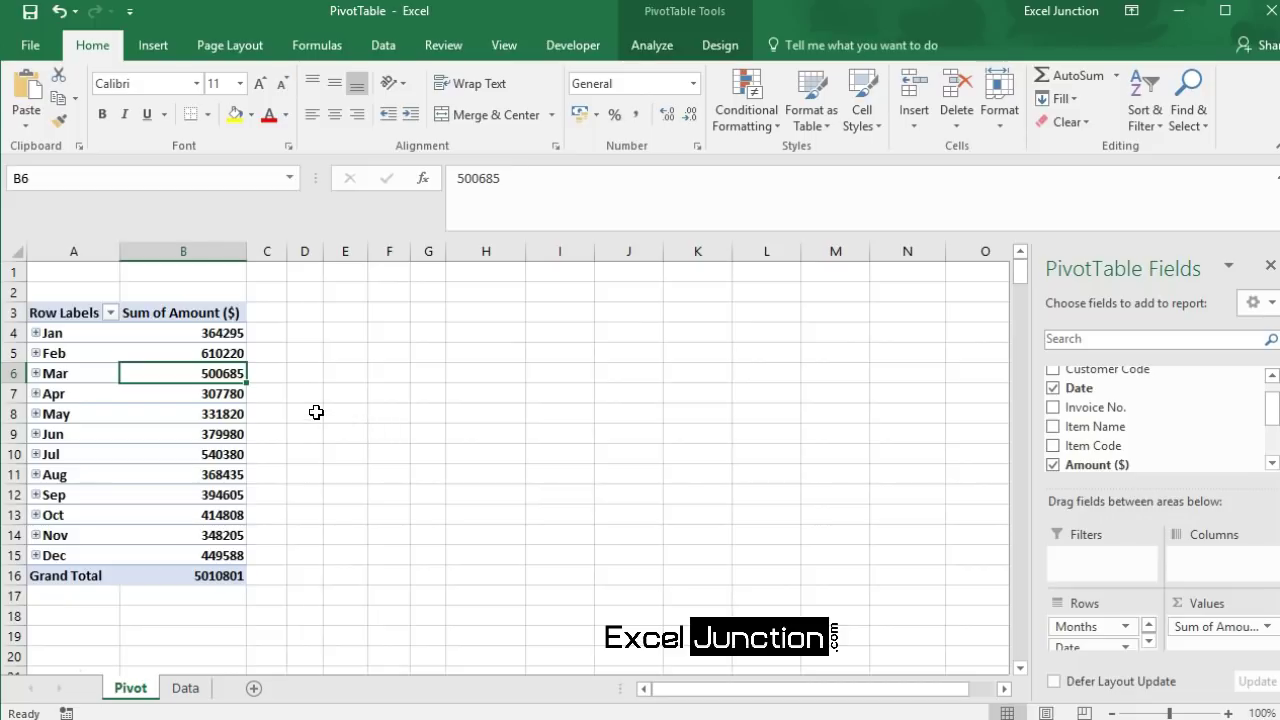
Ungroup the month labels so the pivot lists daily sums from 01-Jan-2016
left_click(78, 354)
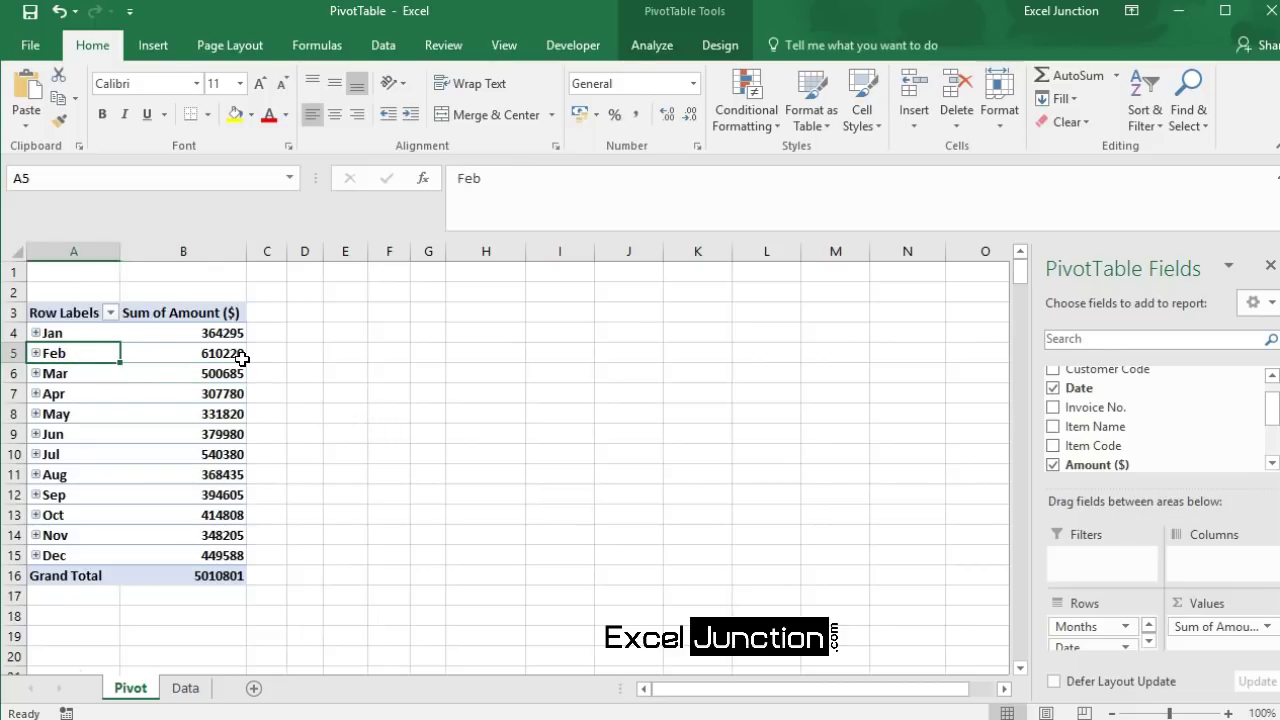
right_click(93, 355)
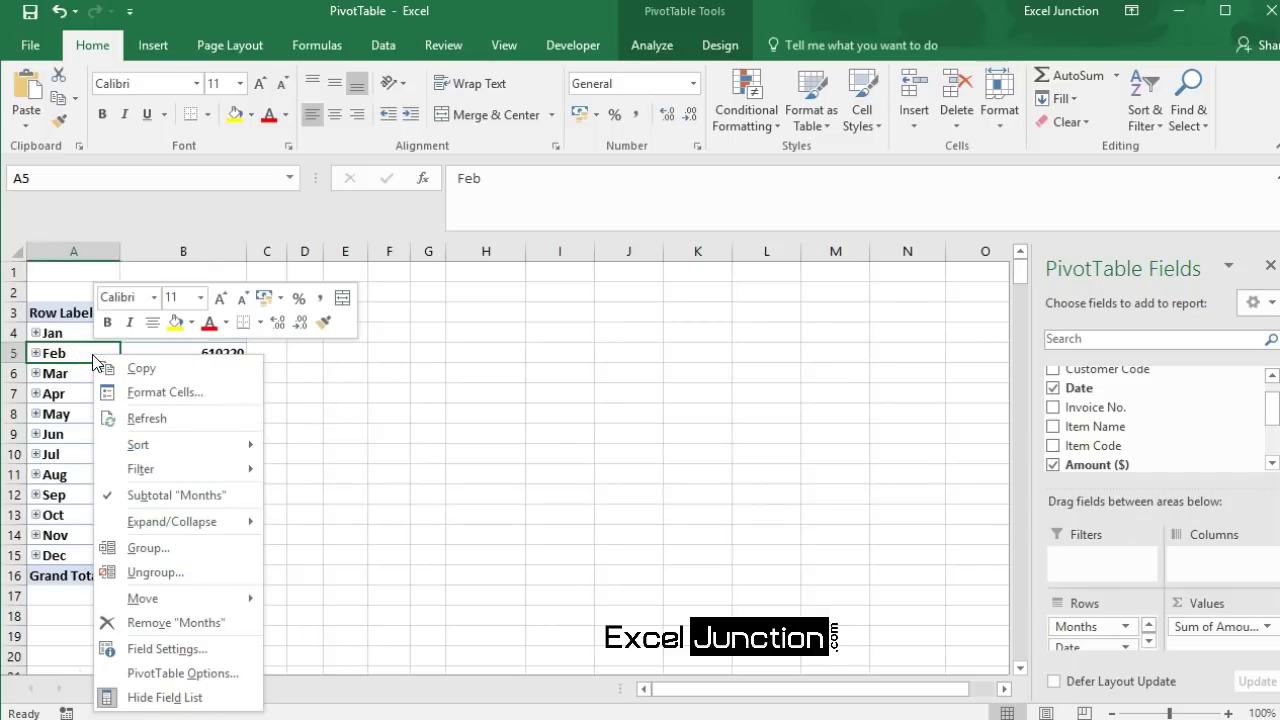
left_click(155, 572)
scroll(405, 440, "down", 2)
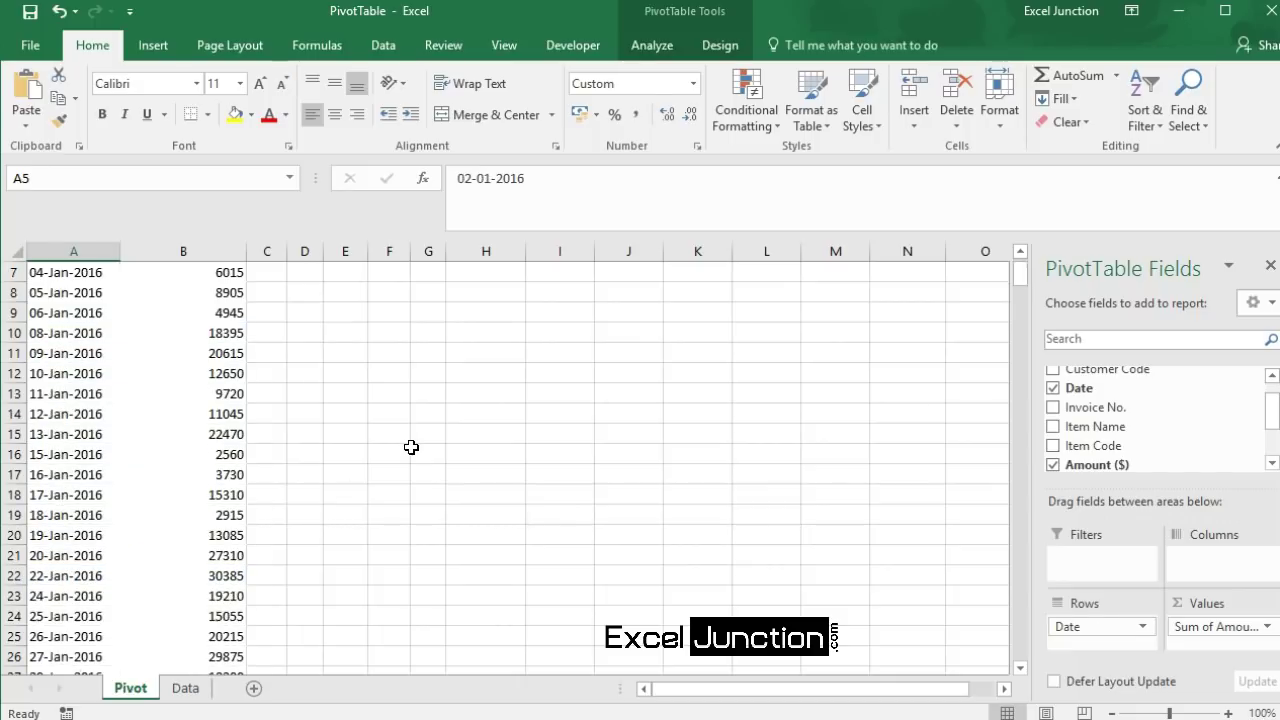
scroll(405, 431, "down", 3)
scroll(405, 431, "down", 4)
scroll(405, 431, "down", 5)
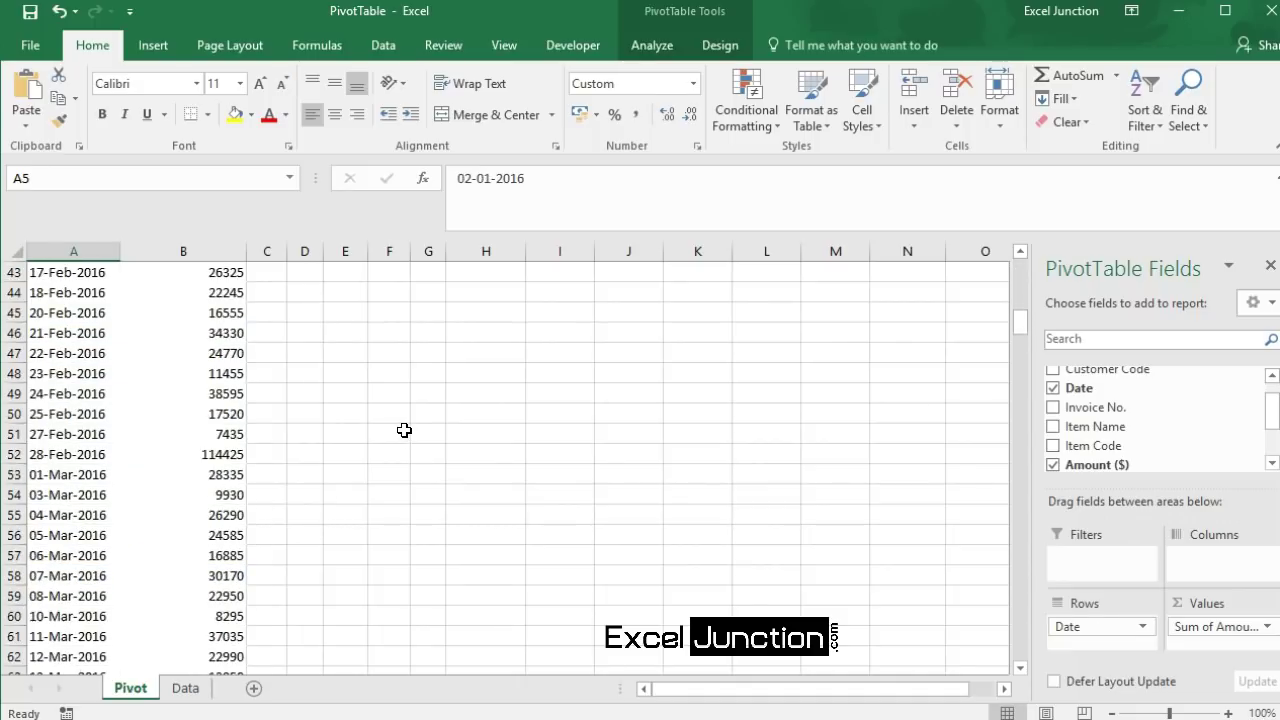
scroll(404, 430, "up", 4)
scroll(404, 430, "up", 6)
scroll(404, 430, "up", 4)
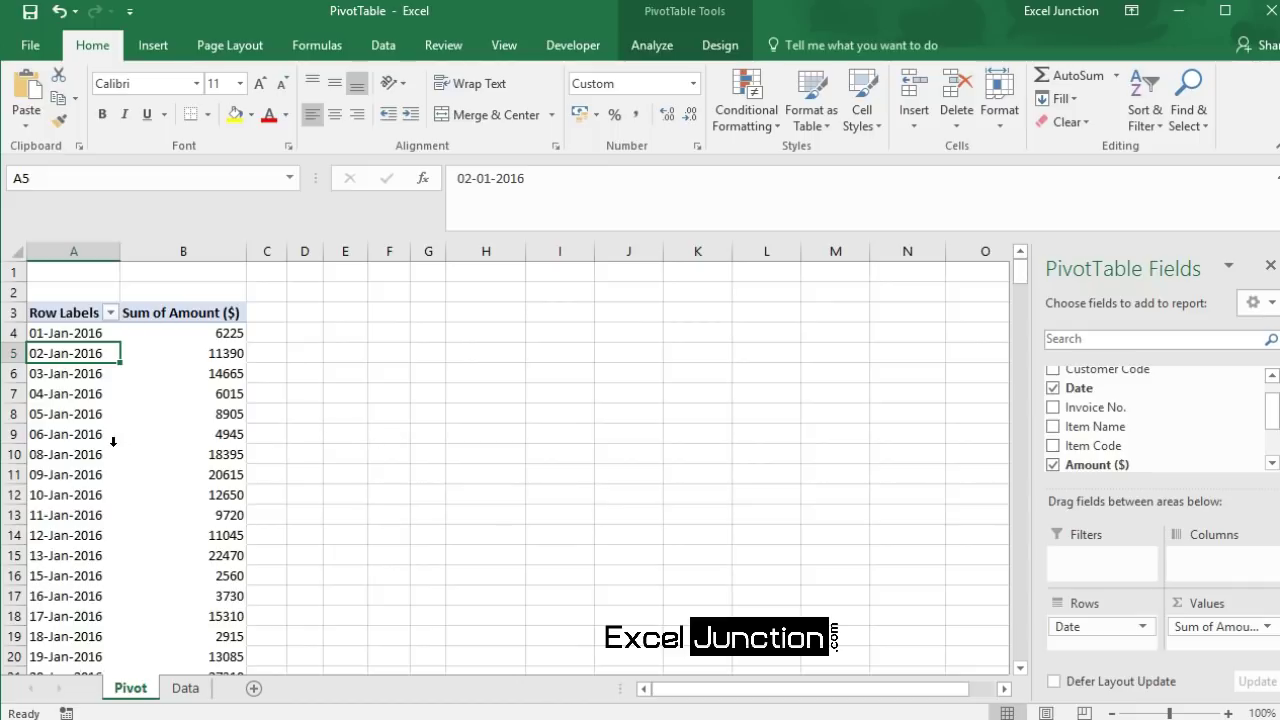
Group the dates by Quarters instead of Months, showing Qtr1–Qtr4 totals
left_click(78, 437)
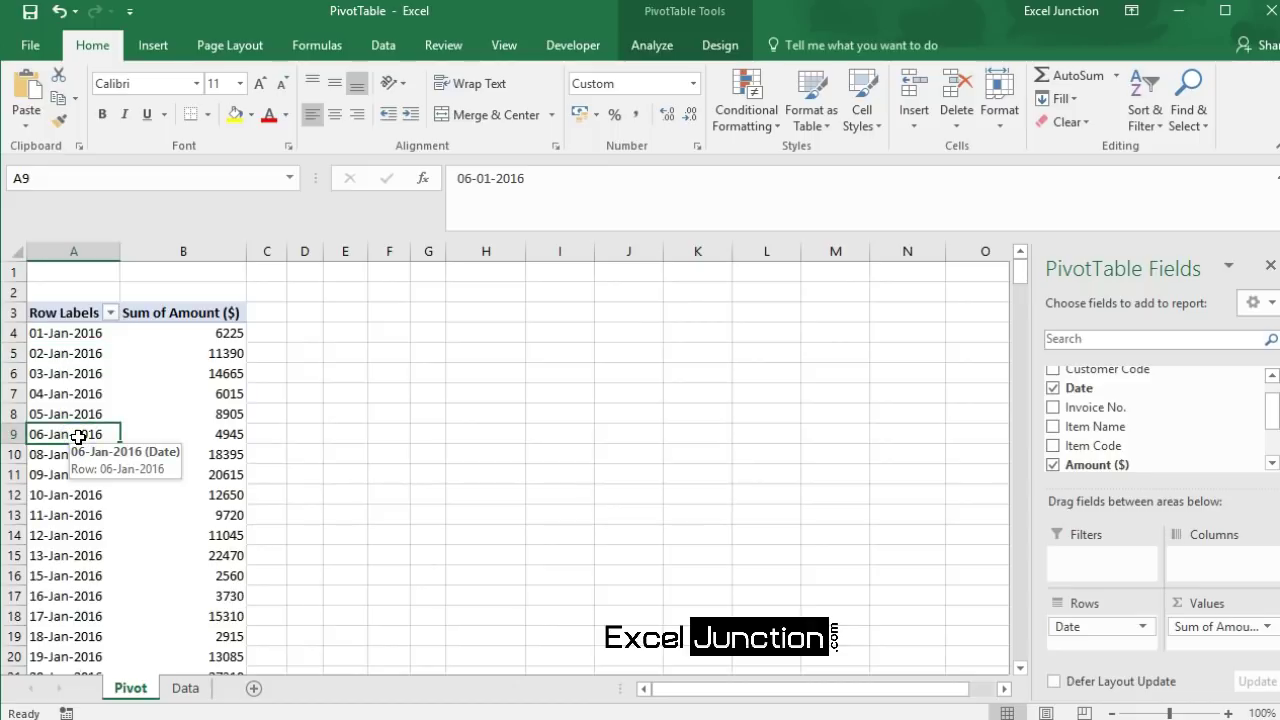
right_click(78, 437)
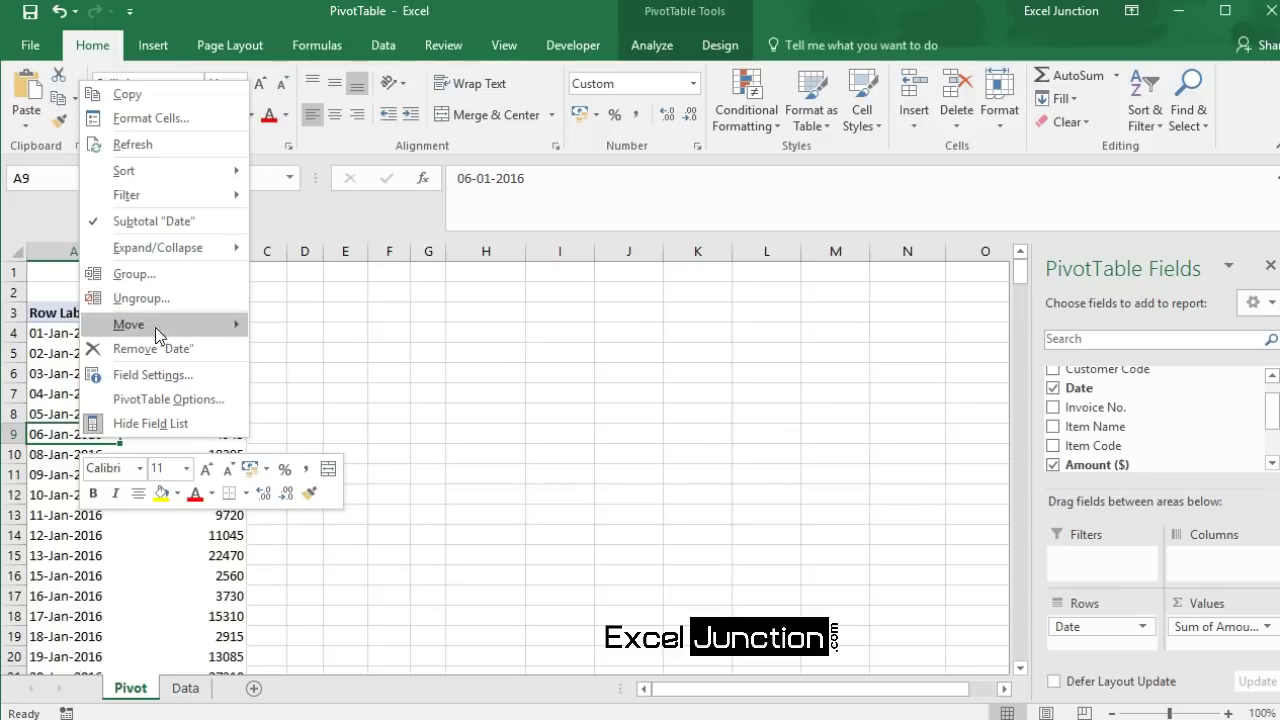
left_click(149, 277)
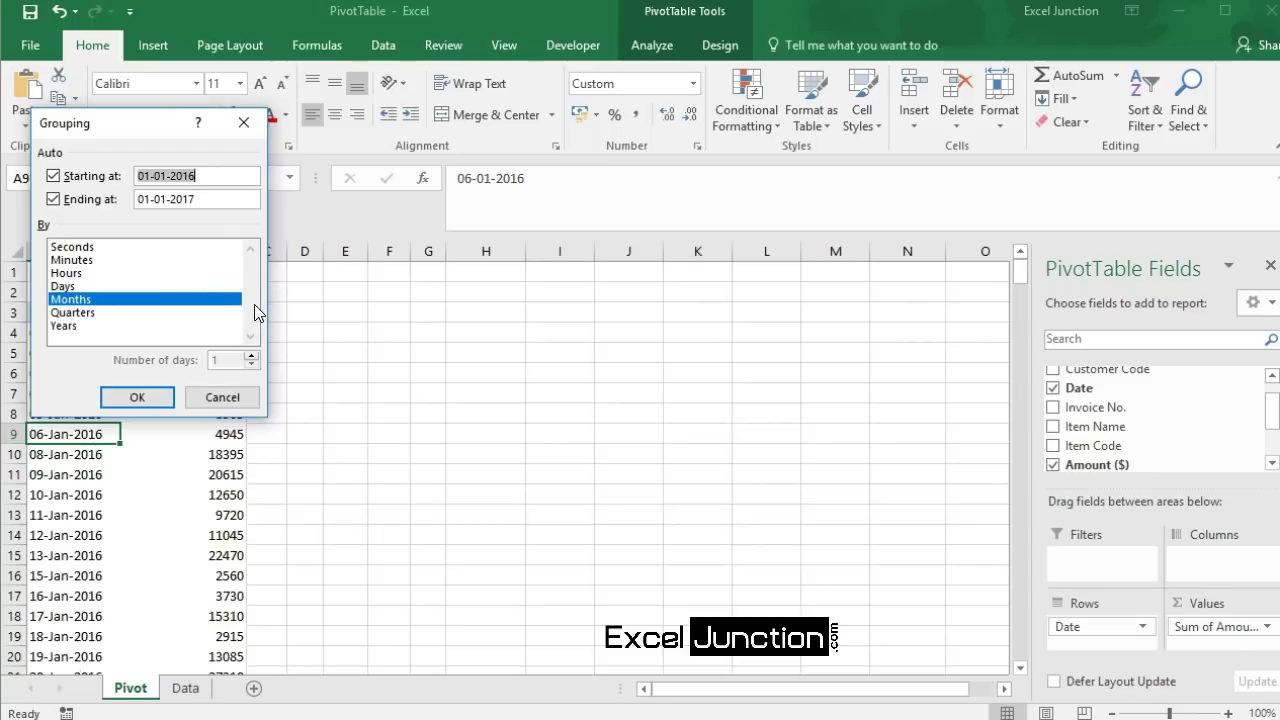
mouse_move(156, 127)
left_mouse_down()
mouse_move(425, 337)
mouse_move(415, 348)
left_mouse_up()
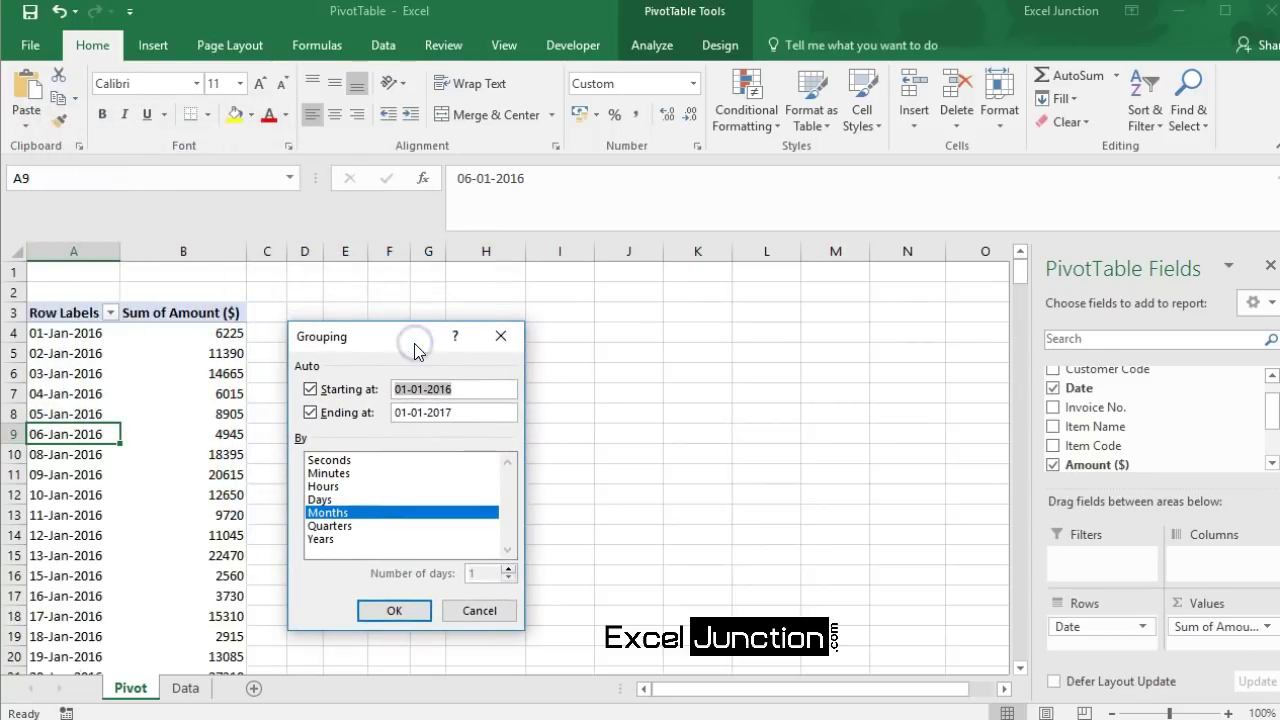
left_click(426, 513)
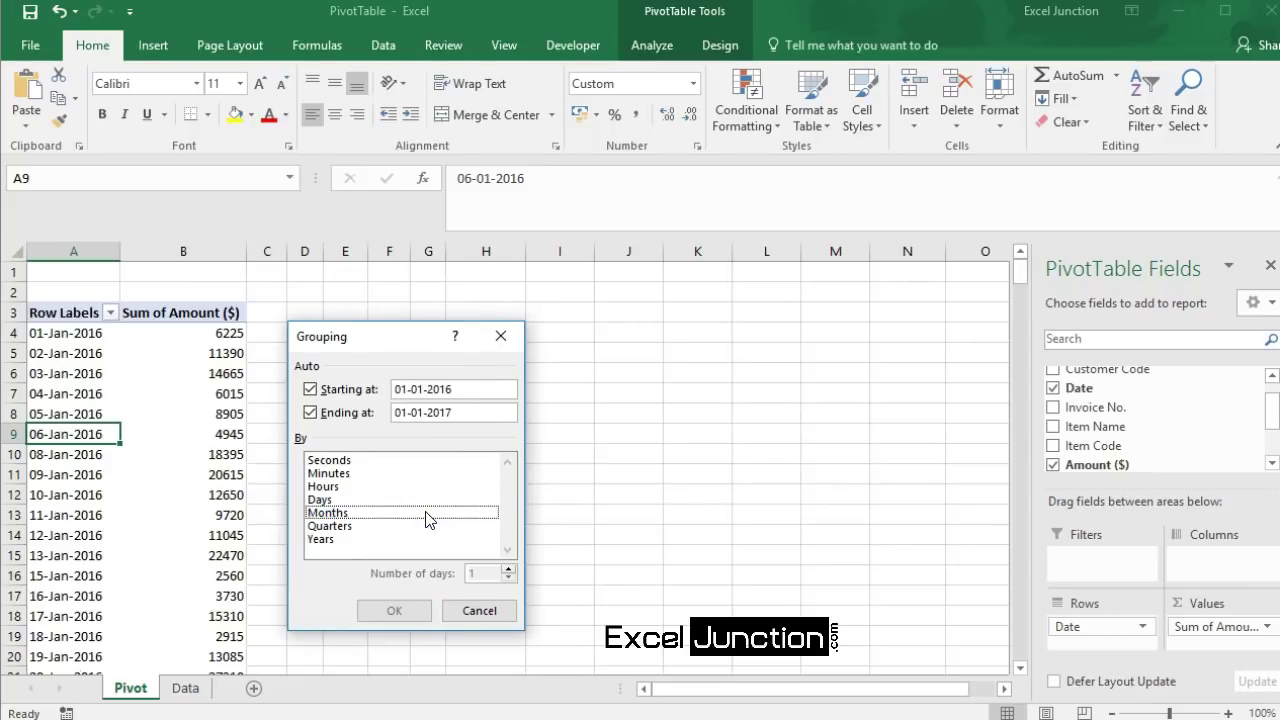
left_click(372, 527)
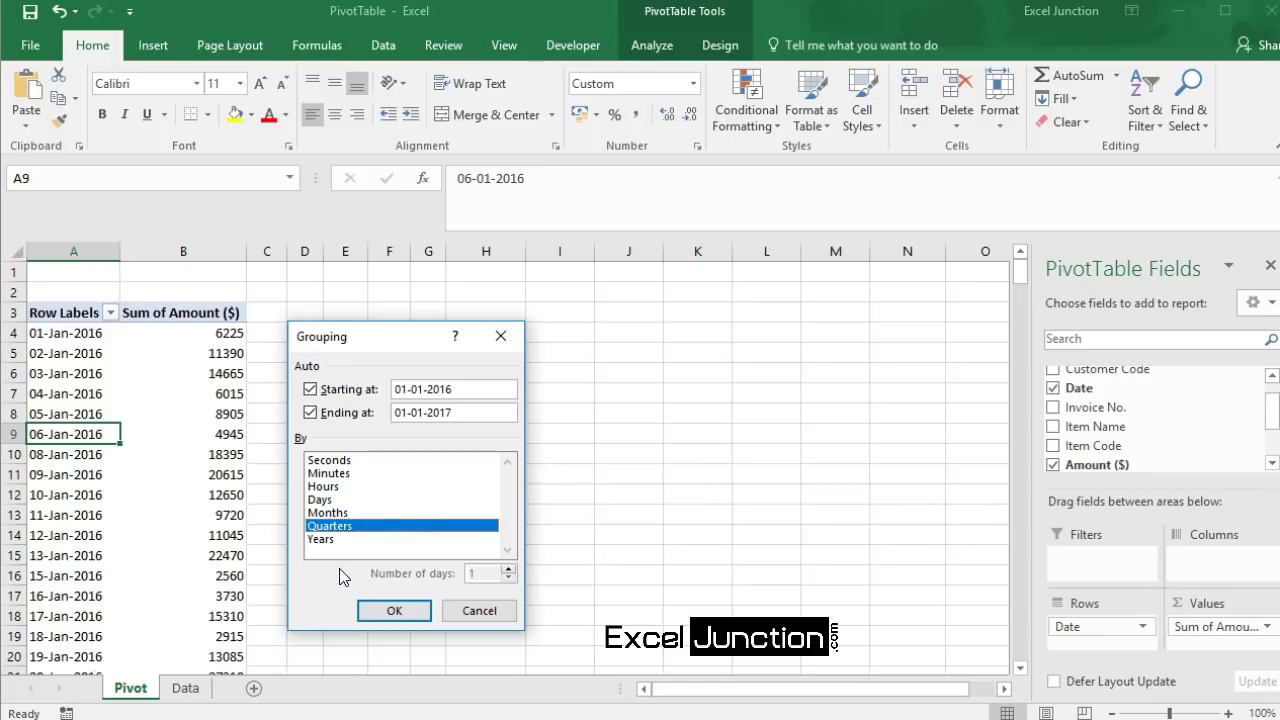
left_click(386, 608)
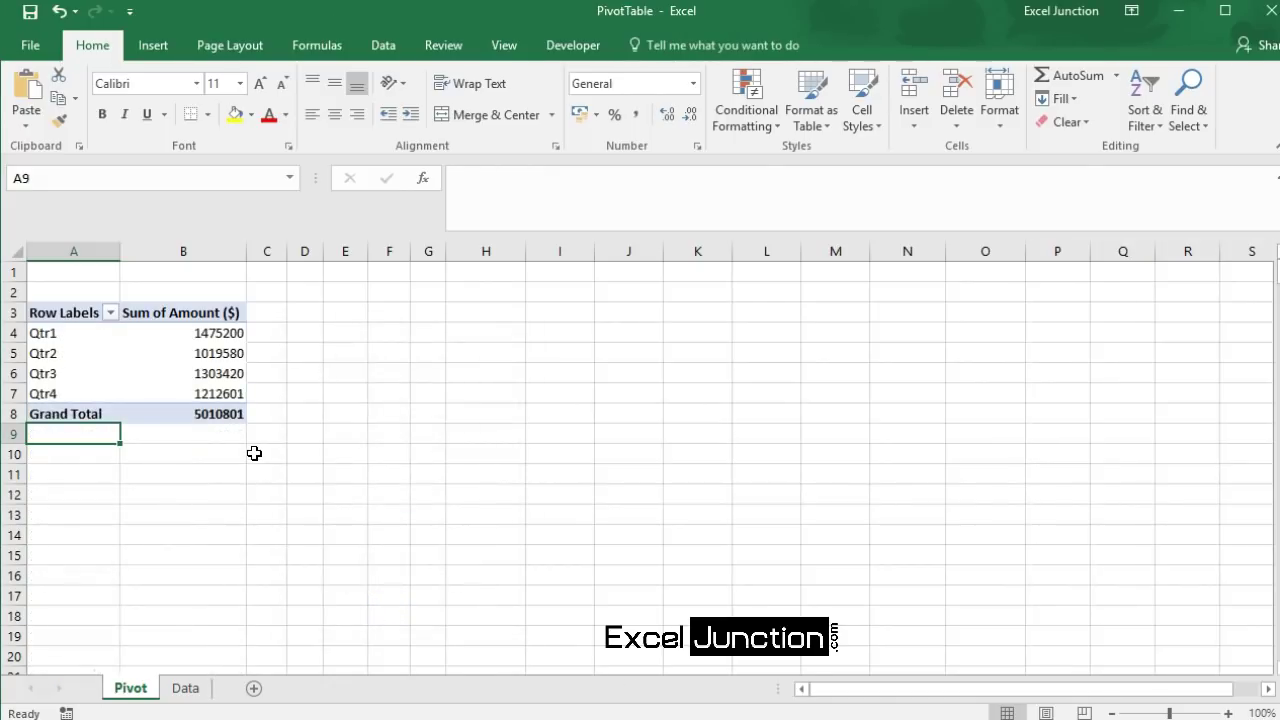
left_click(72, 332)
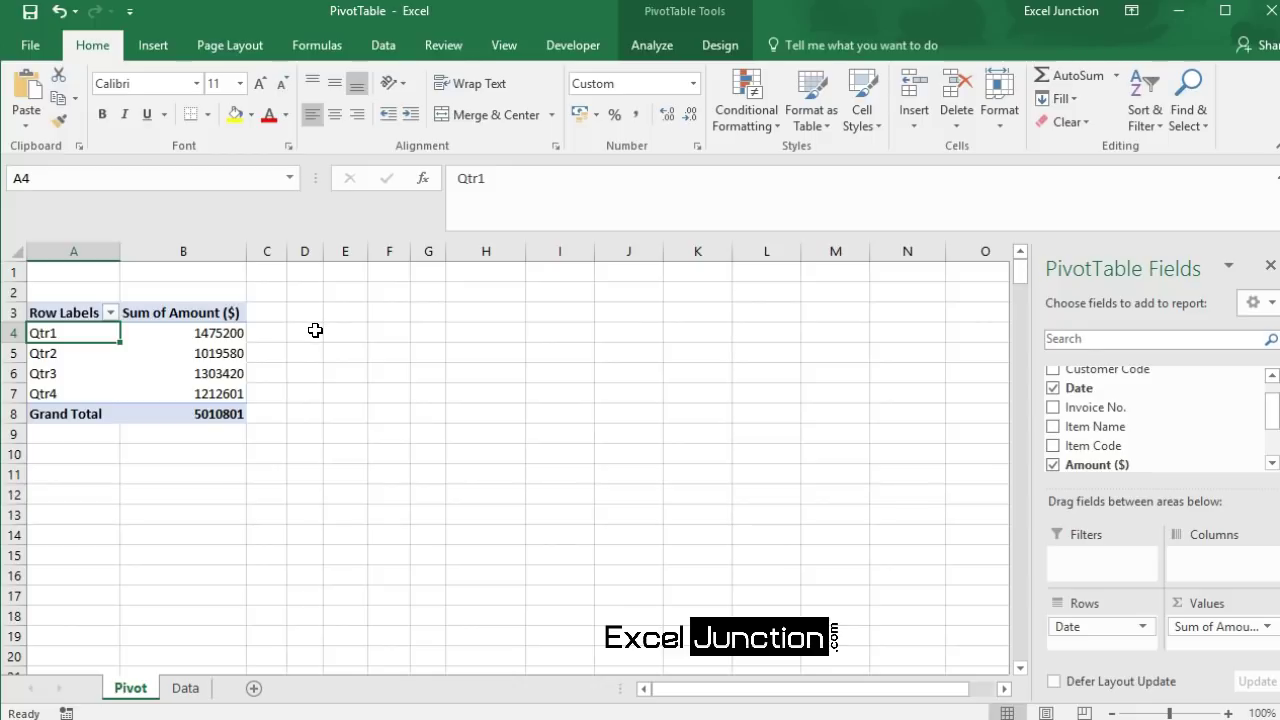
left_click(237, 333)
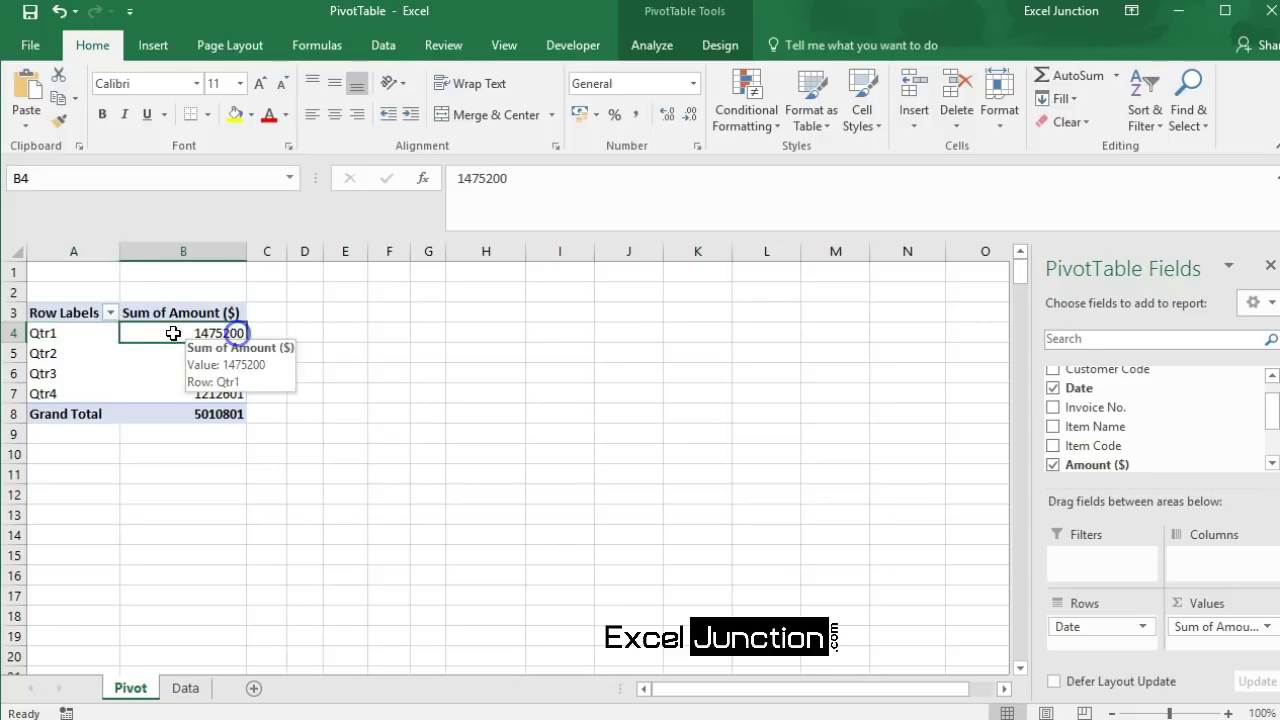
left_click(83, 353)
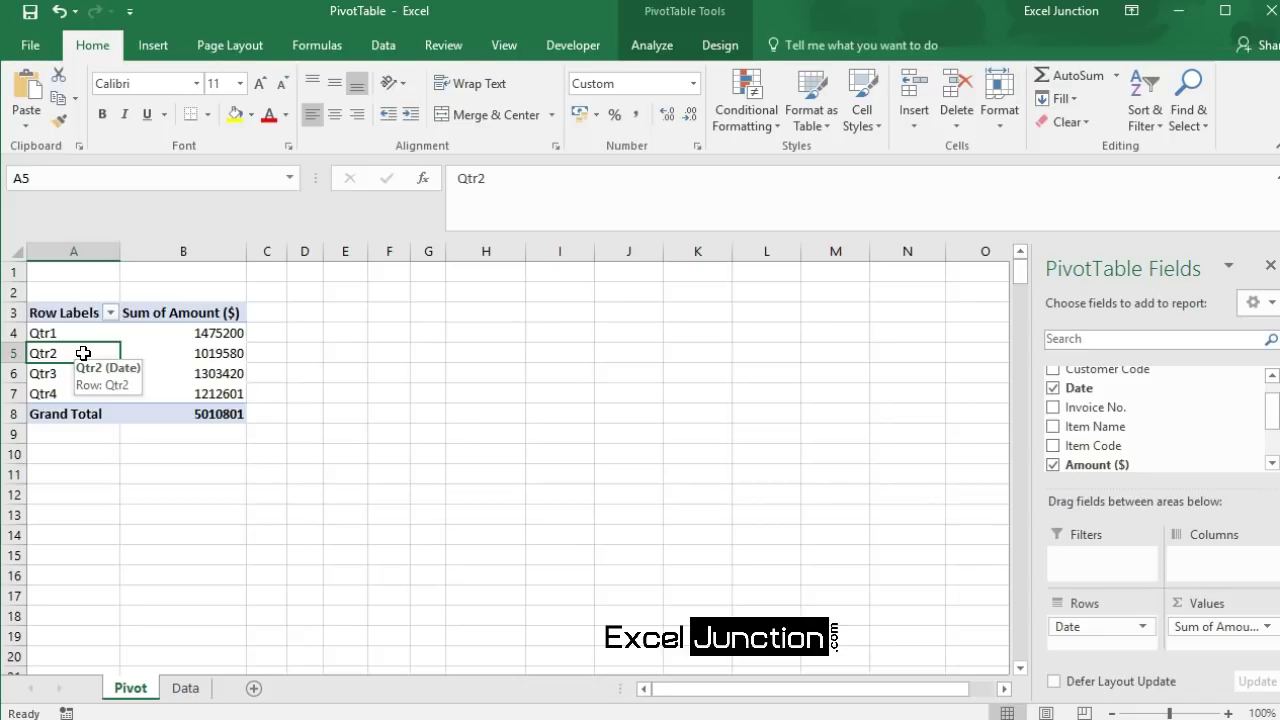
Group the dates by both Quarters and Months, nesting Jan–Dec under Qtr1–Qtr4
right_click(83, 353)
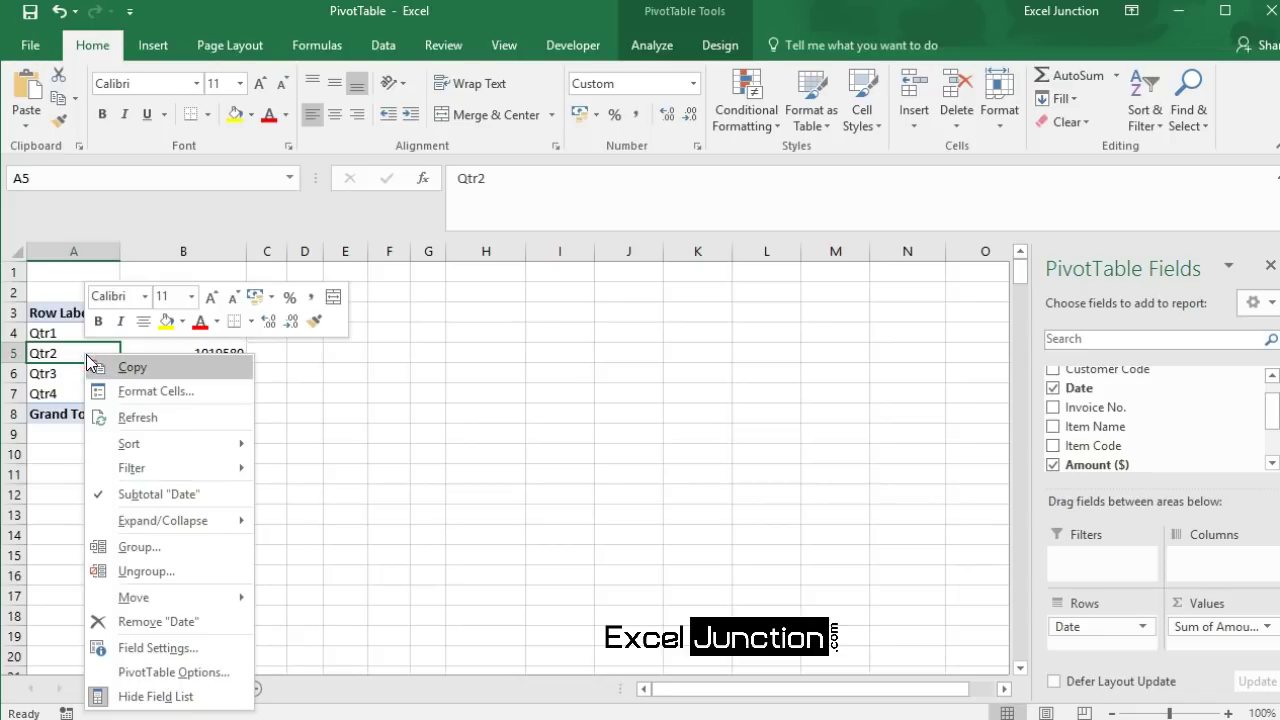
left_click(157, 546)
left_click_drag(180, 386, 425, 318)
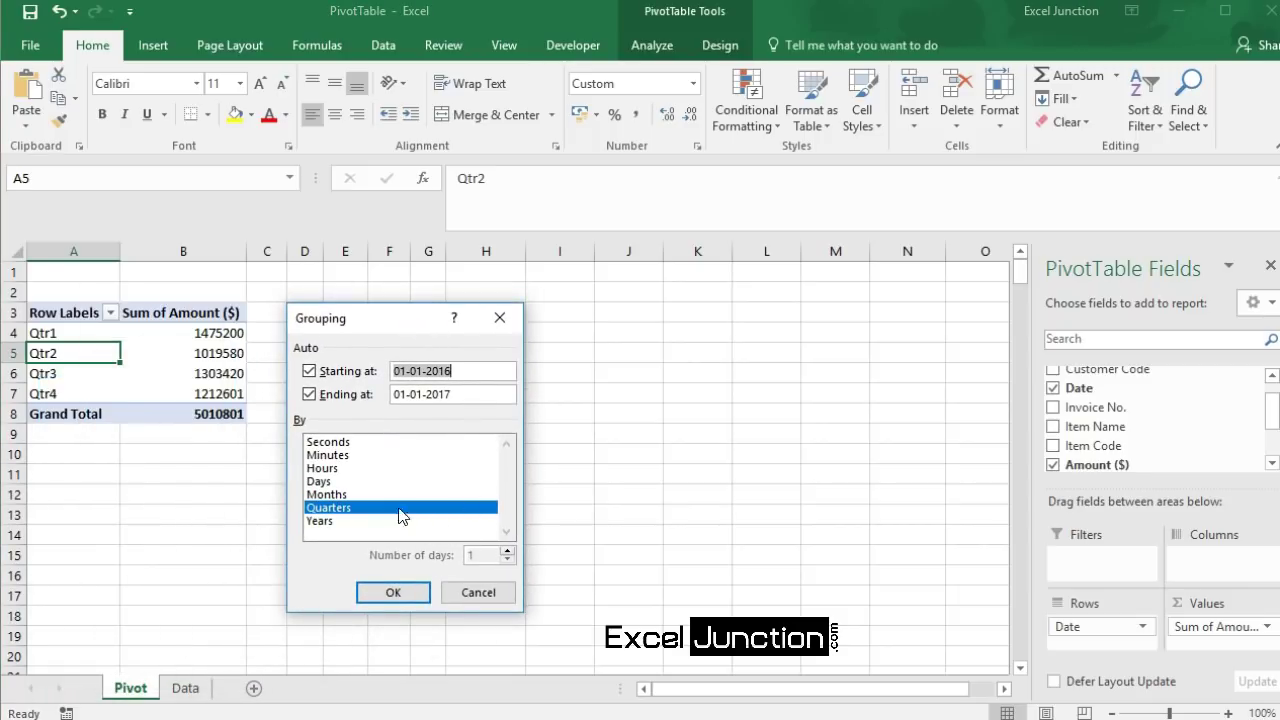
left_click(395, 494)
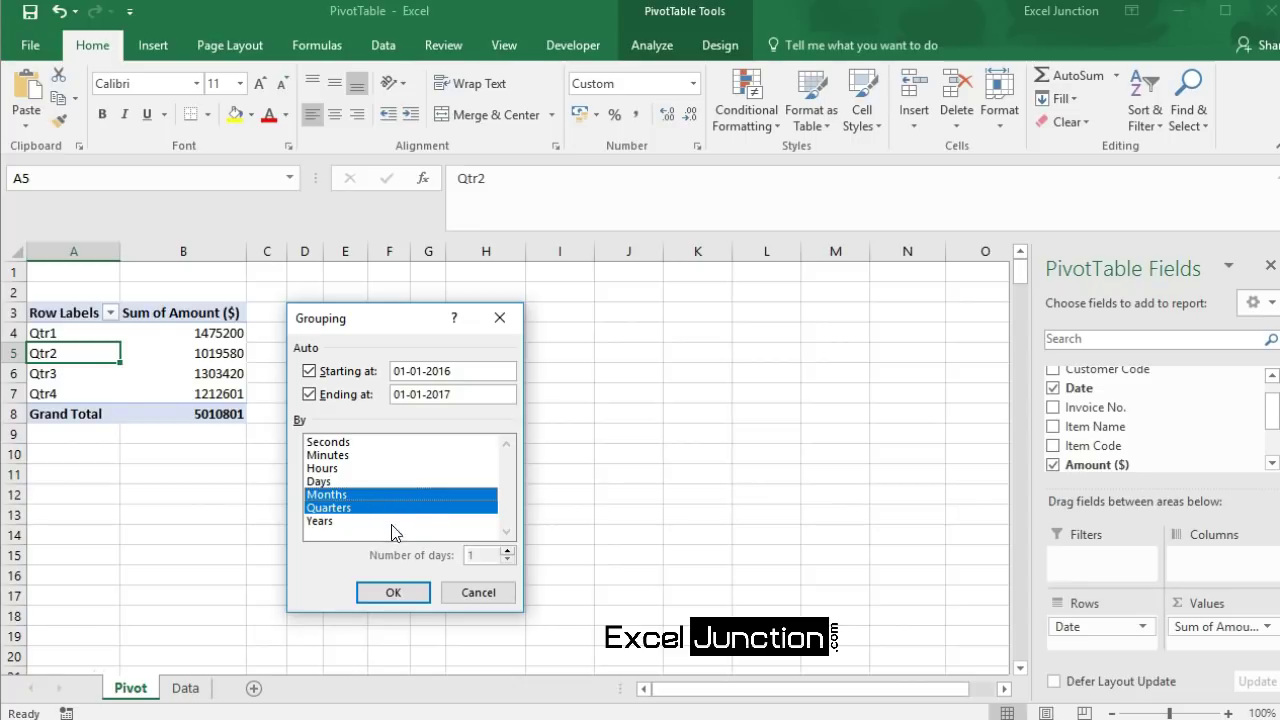
left_click(399, 592)
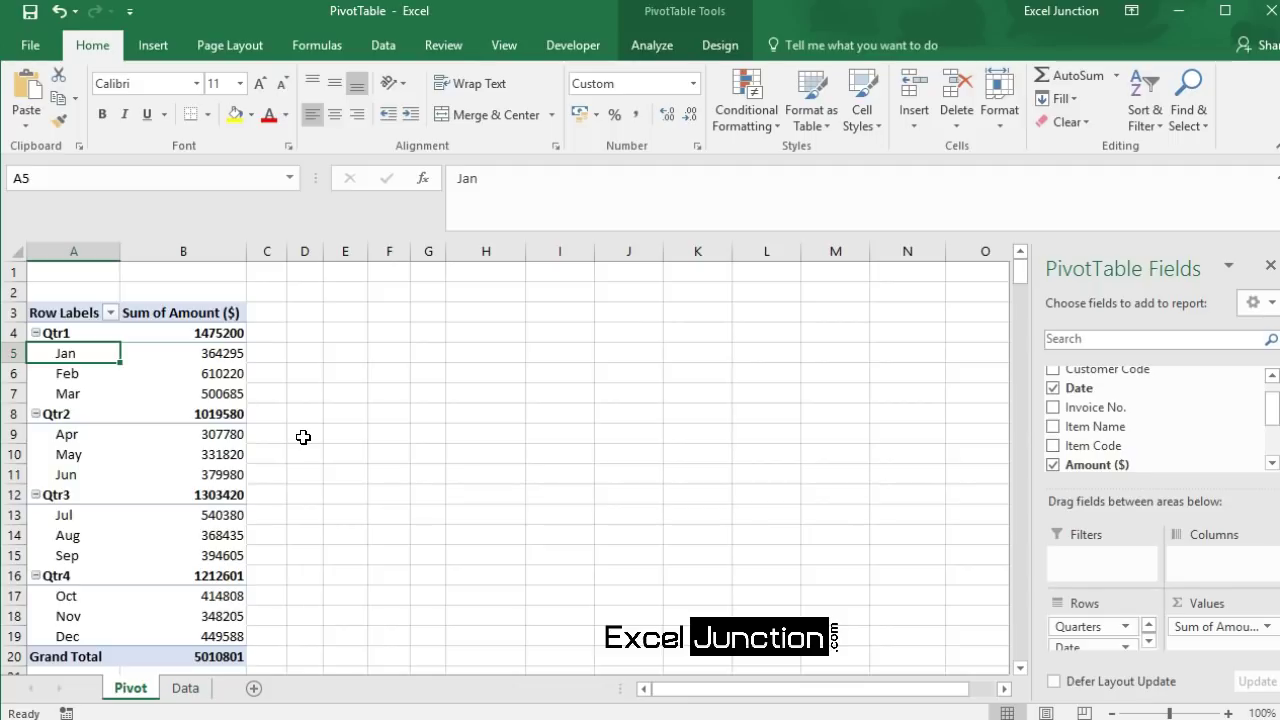
left_click(221, 373)
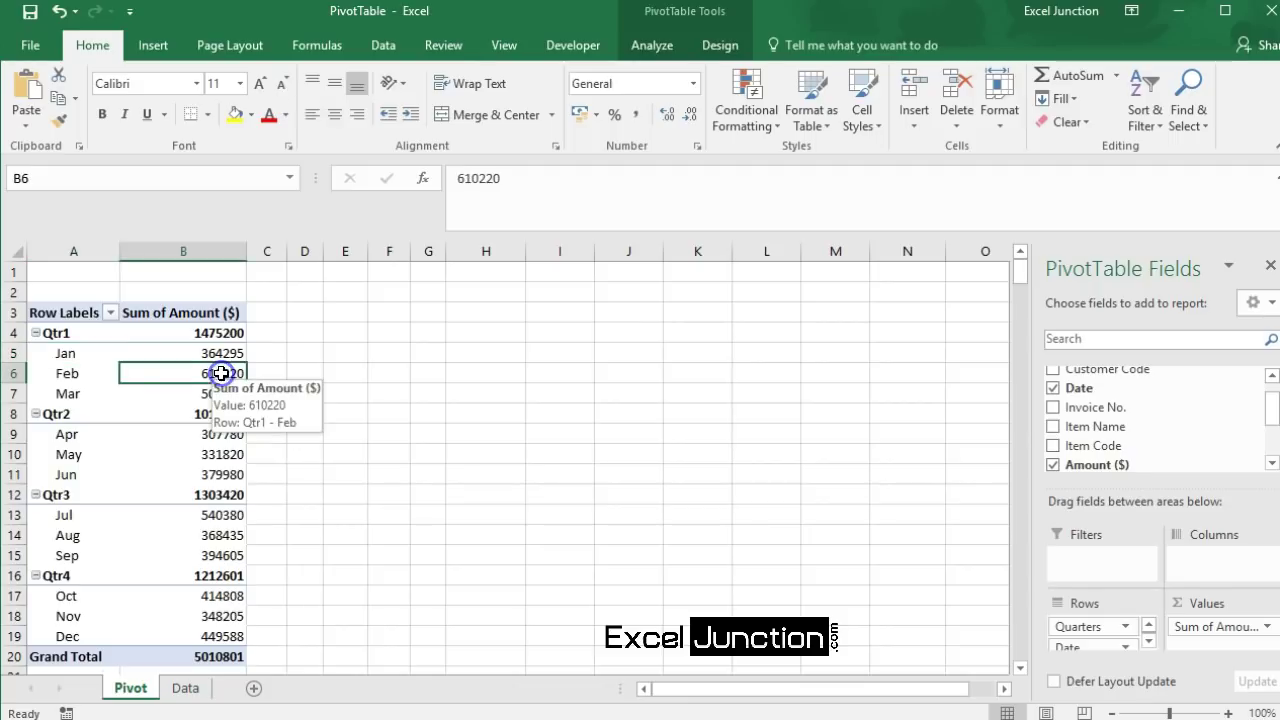